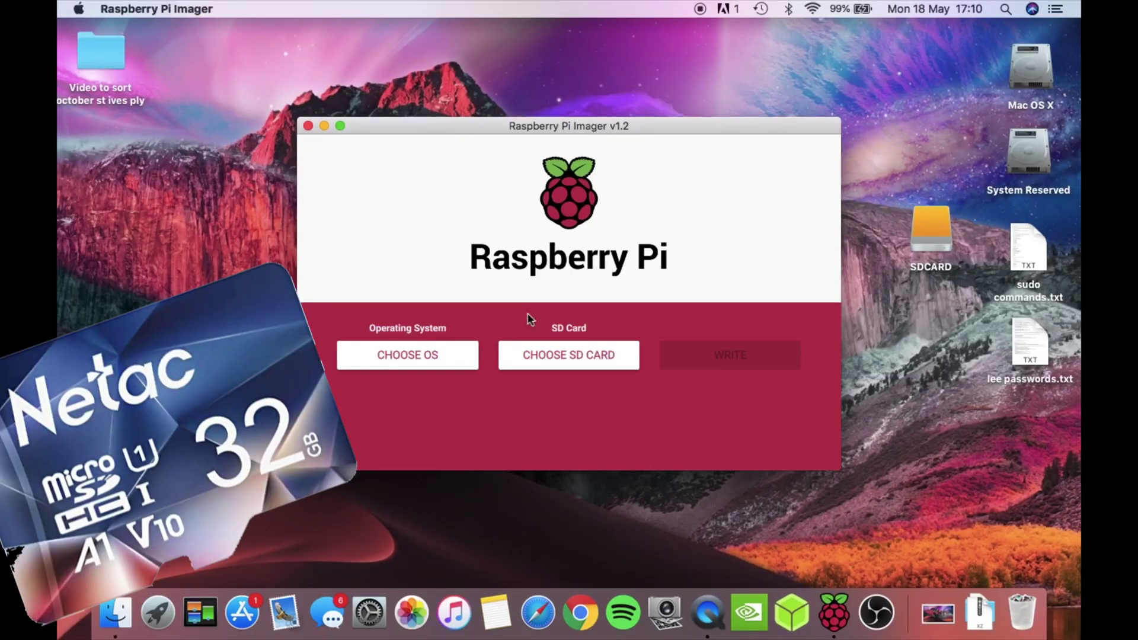
Choose Raspbian and the SATA3 60 GB SSD as target, then start writing.
{"action": "left_click", "coordinate": [443, 364]}
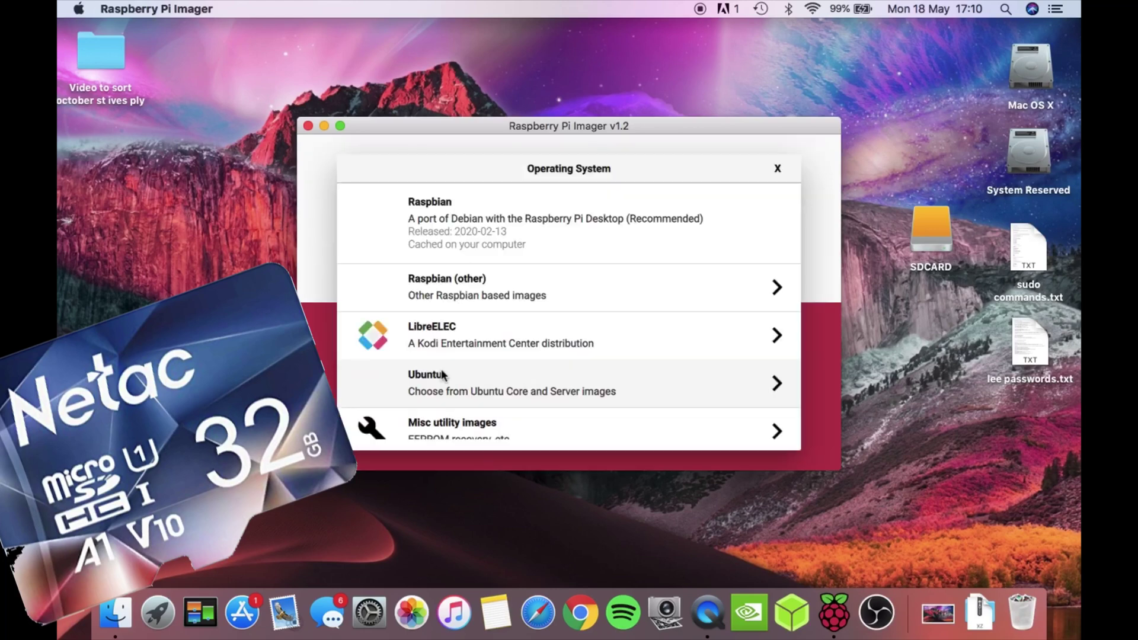
{"action": "left_click", "coordinate": [495, 233]}
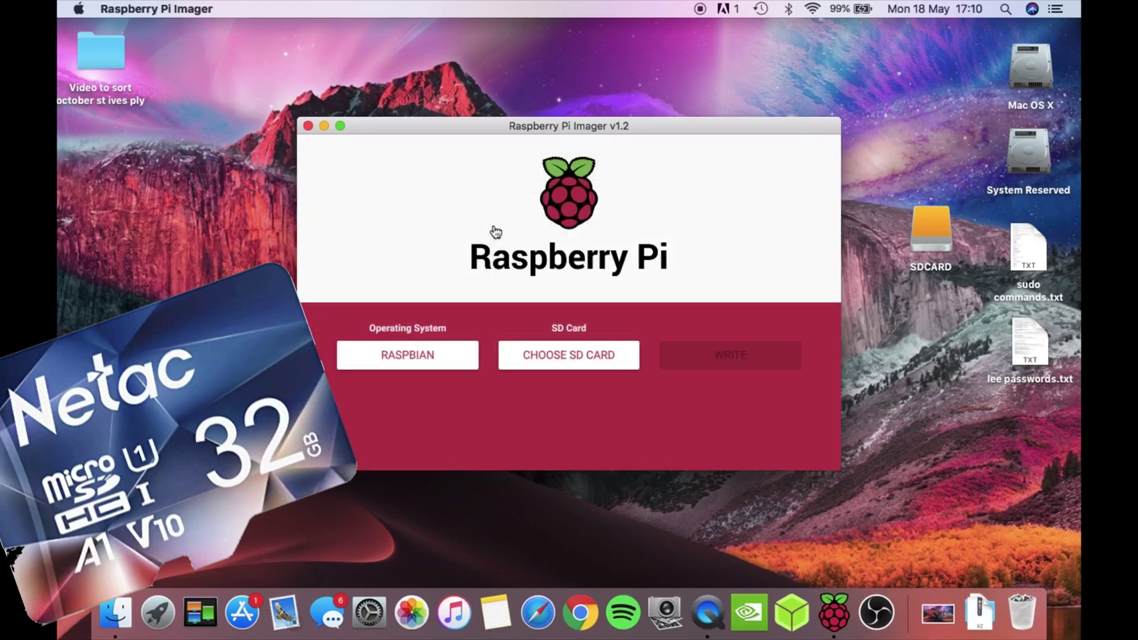
{"action": "left_click", "coordinate": [571, 355]}
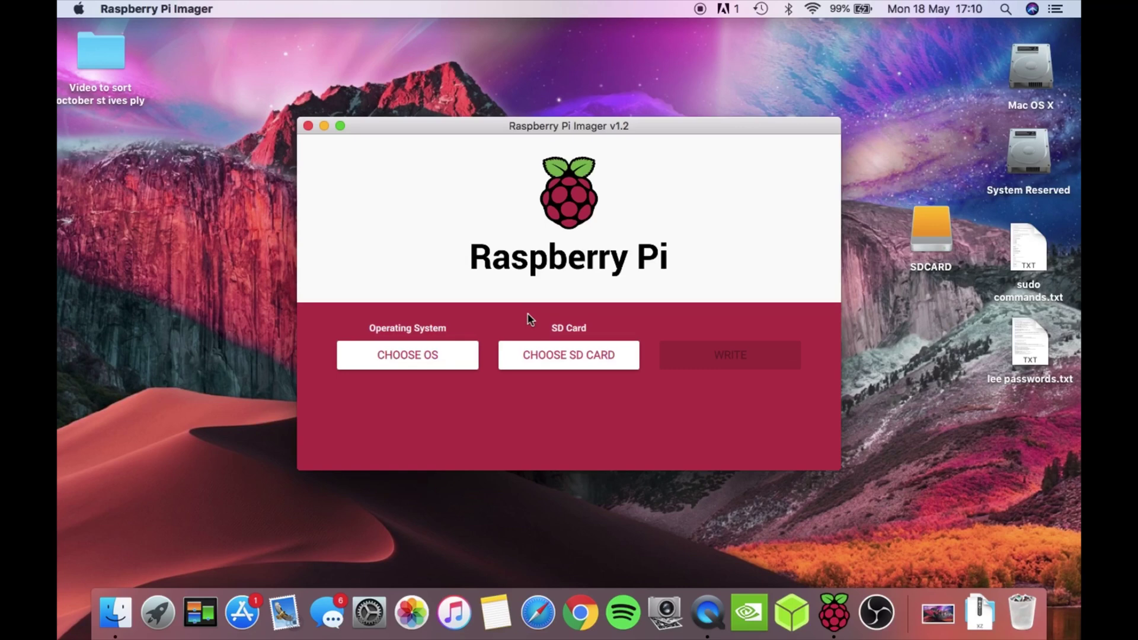
{"action": "left_click", "coordinate": [441, 368]}
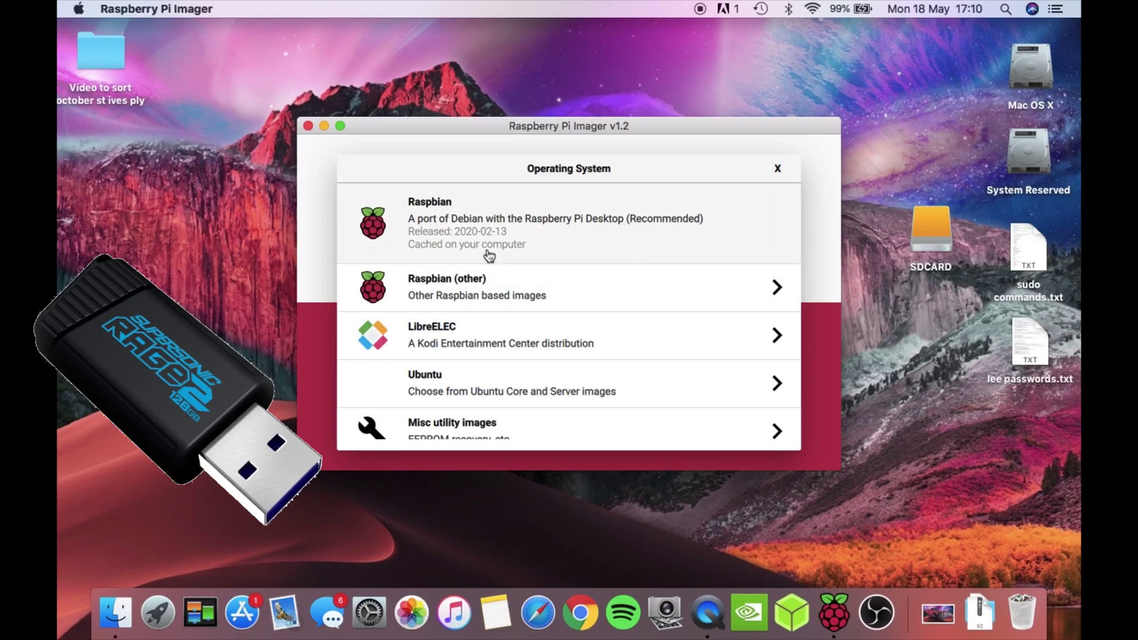
{"action": "left_click", "coordinate": [496, 232]}
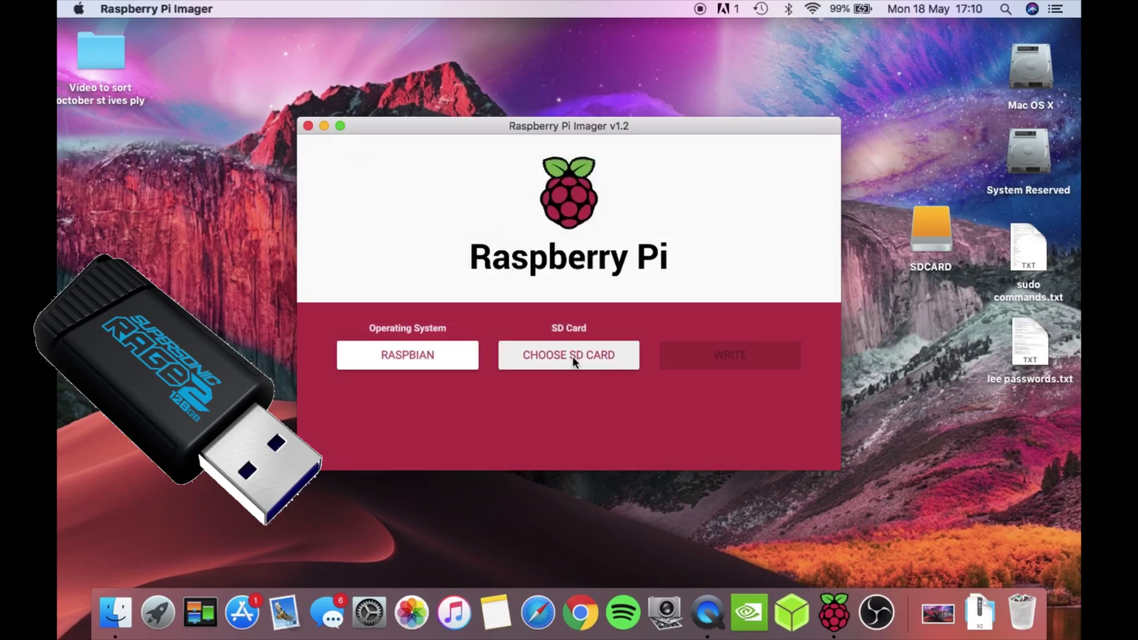
{"action": "left_click", "coordinate": [571, 355]}
{"action": "left_click", "coordinate": [487, 213]}
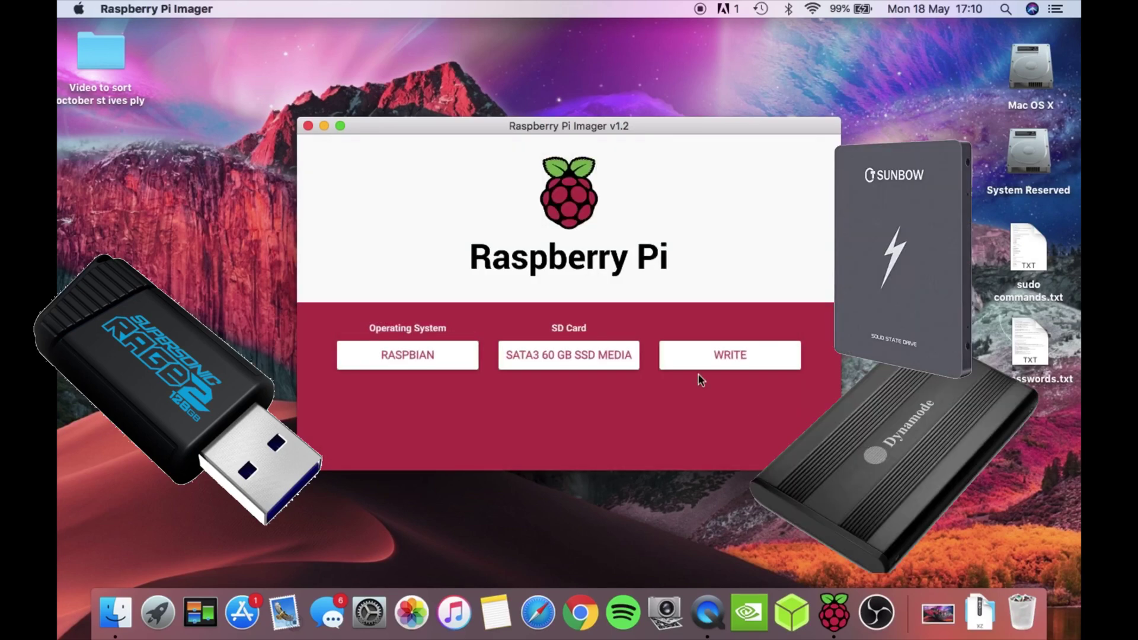
{"action": "left_click", "coordinate": [745, 359]}
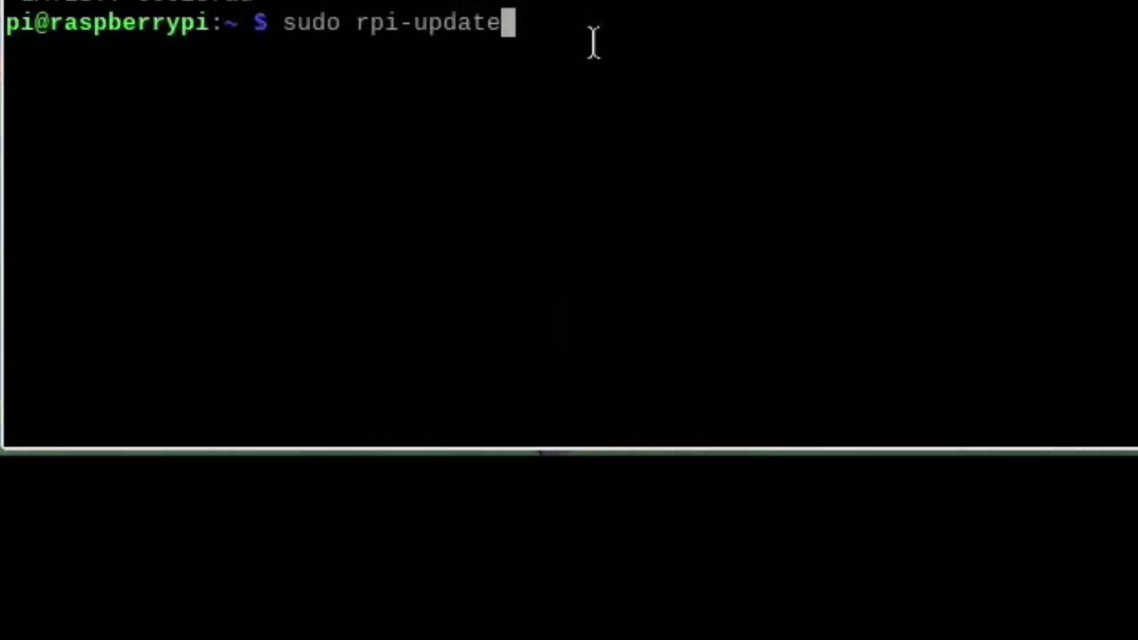
Run sudo rpi-update, answer y to proceed, and wait for the firmware update.
{"action": "key", "text": "Return"}
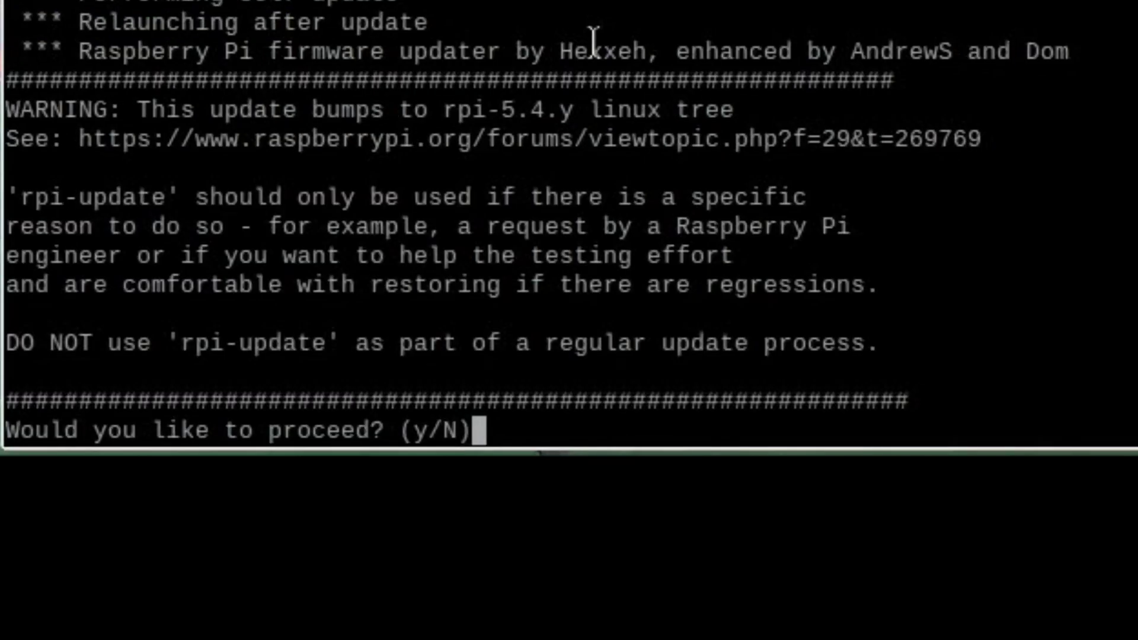
{"action": "type", "text": "y"}
{"action": "key", "text": "Return"}
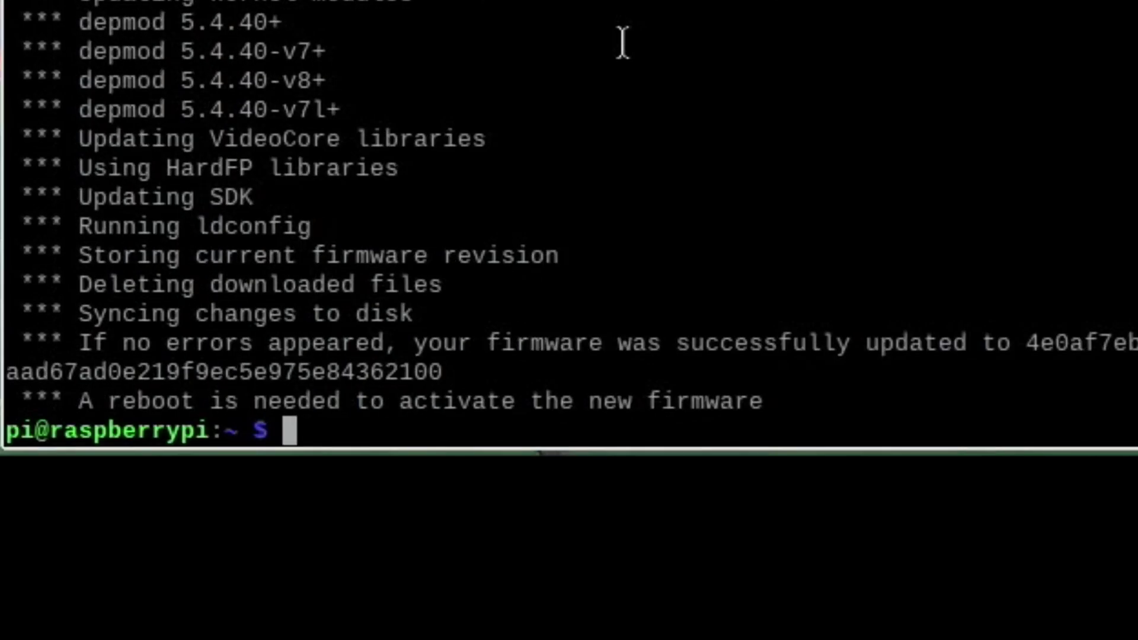
{"action": "type", "text": "reboot"}
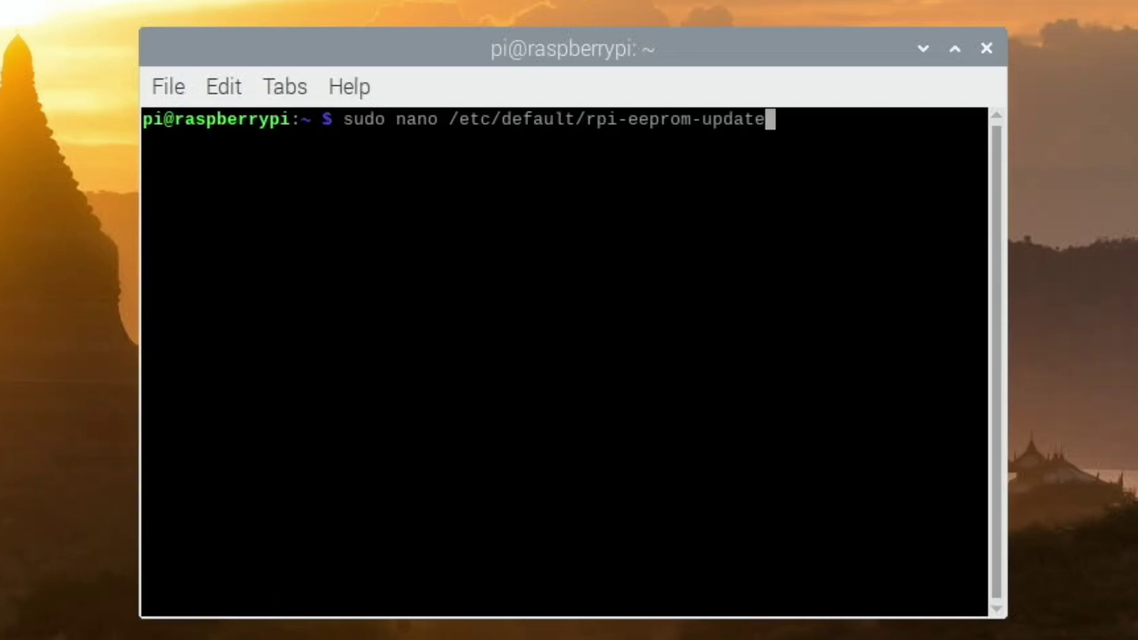
Change FIRMWARE_RELEASE_STATUS from critical to beta in /etc/default/rpi-eeprom-update.
{"action": "key", "text": "Return"}
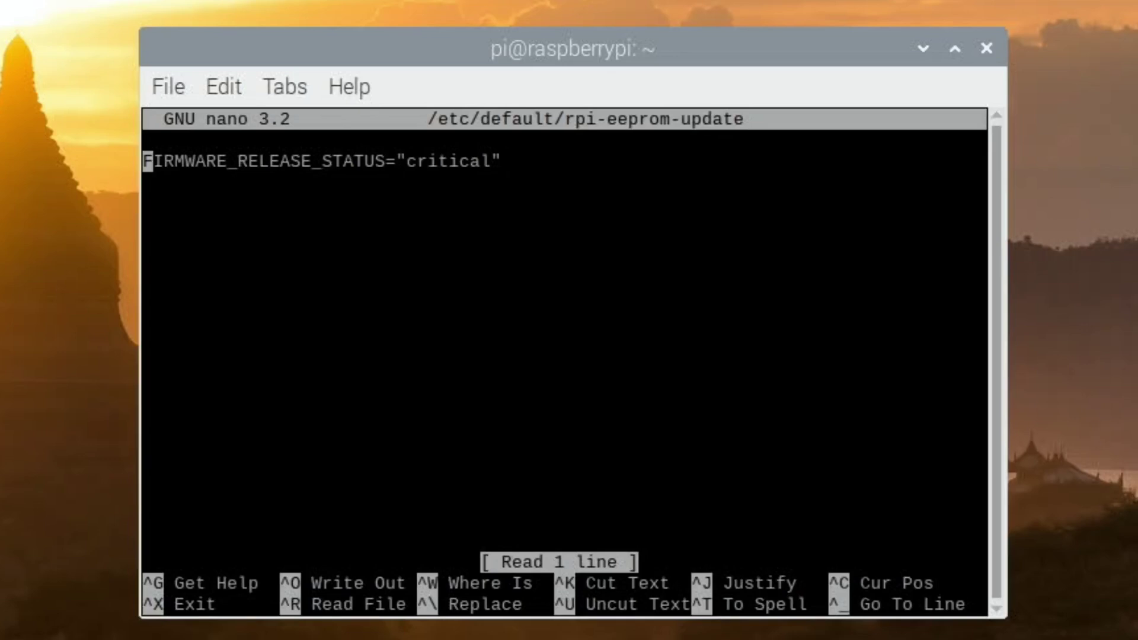
{"action": "key", "text": "Right"}
{"action": "key", "text": "Right"}
{"action": "key", "text": "Right"}
{"action": "key", "text": "Right"}
{"action": "key", "text": "Right"}
{"action": "key", "text": "Right"}
{"action": "key", "text": "Right"}
{"action": "key", "text": "Right"}
{"action": "key", "text": "Right"}
{"action": "key", "text": "Right"}
{"action": "key", "text": "Right"}
{"action": "key", "text": "Right"}
{"action": "key", "text": "Right"}
{"action": "key", "text": "Right"}
{"action": "key", "text": "Right"}
{"action": "key", "text": "Right"}
{"action": "key", "text": "Right"}
{"action": "key", "text": "Right"}
{"action": "key", "text": "Right"}
{"action": "key", "text": "Right"}
{"action": "key", "text": "Right"}
{"action": "key", "text": "Right"}
{"action": "key", "text": "Right"}
{"action": "key", "text": "Right"}
{"action": "key", "text": "Right"}
{"action": "key", "text": "Right"}
{"action": "key", "text": "Right"}
{"action": "key", "text": "Right"}
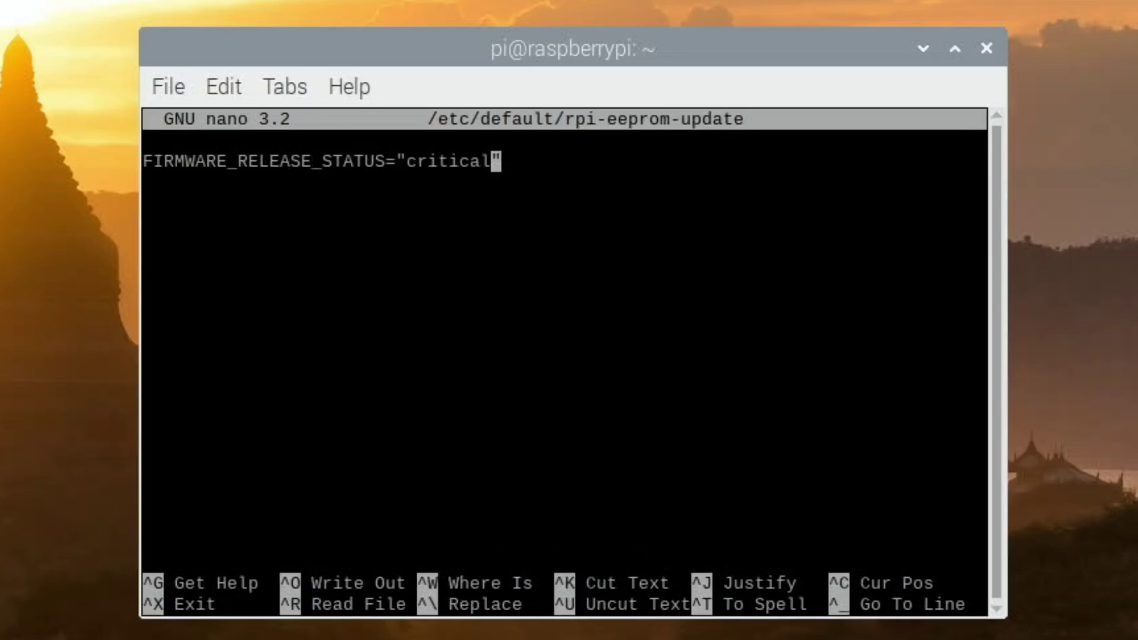
{"action": "key", "text": "BackSpace"}
{"action": "key", "text": "BackSpace"}
{"action": "key", "text": "BackSpace"}
{"action": "key", "text": "BackSpace"}
{"action": "key", "text": "BackSpace"}
{"action": "key", "text": "BackSpace"}
{"action": "key", "text": "BackSpace"}
{"action": "key", "text": "BackSpace"}
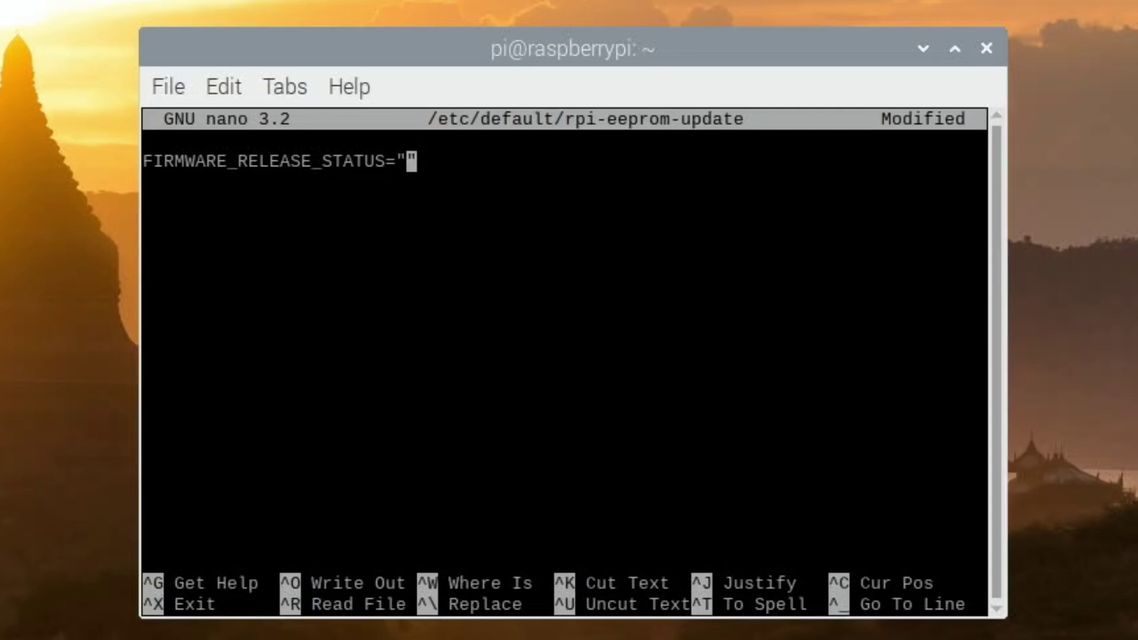
{"action": "type", "text": "beta"}
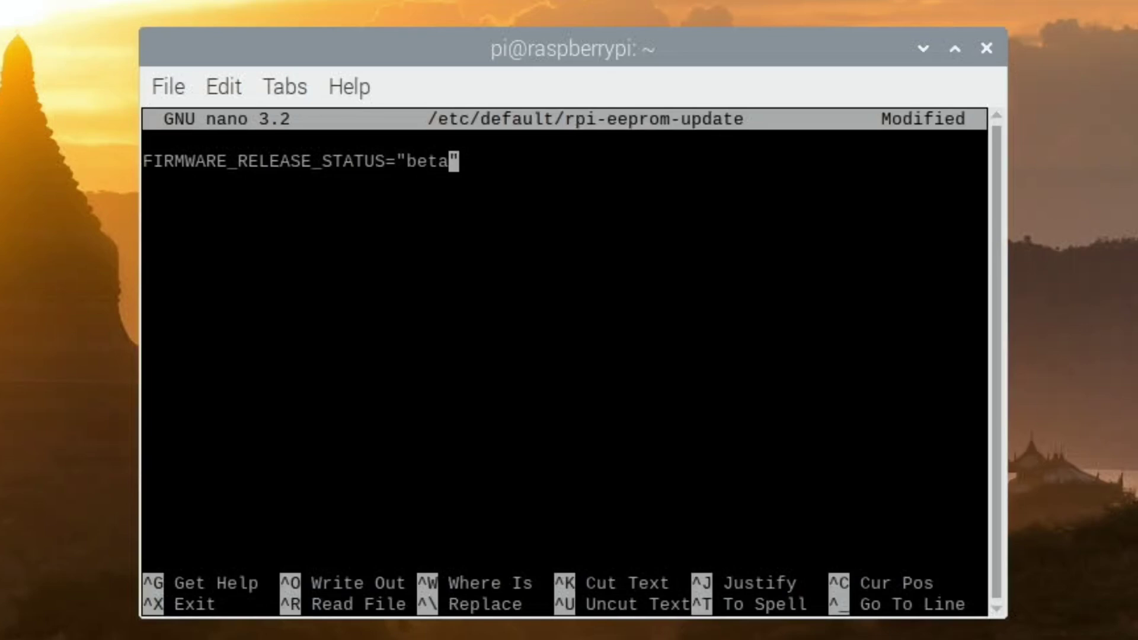
Save the file under the same name and exit nano.
{"action": "key", "text": "ctrl+o"}
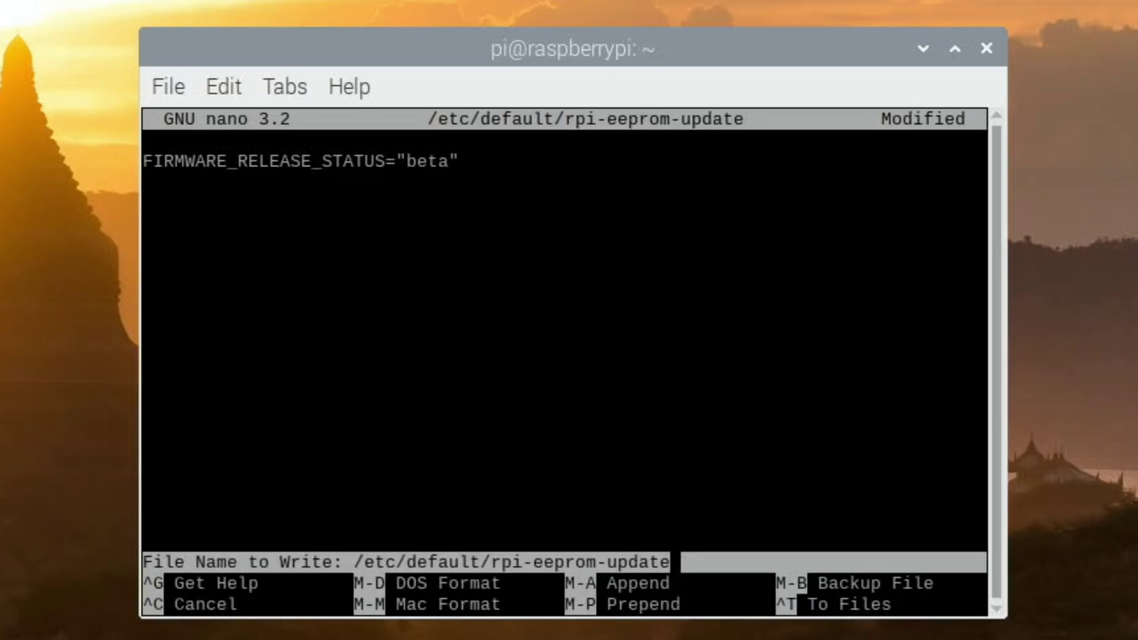
{"action": "key", "text": "Return"}
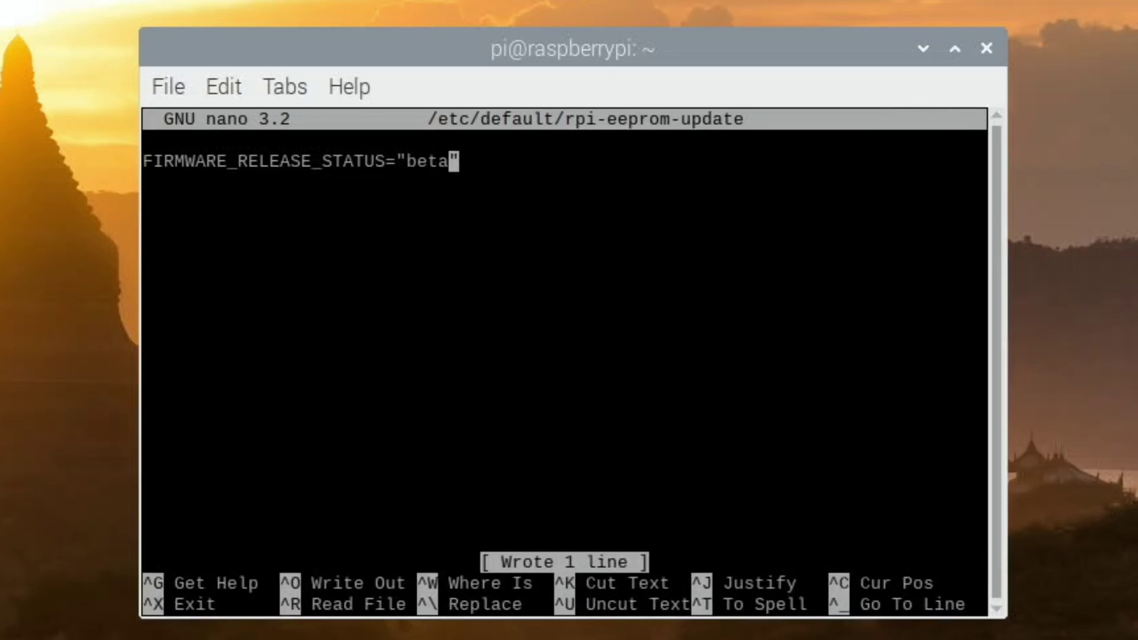
{"action": "key", "text": "ctrl+x"}
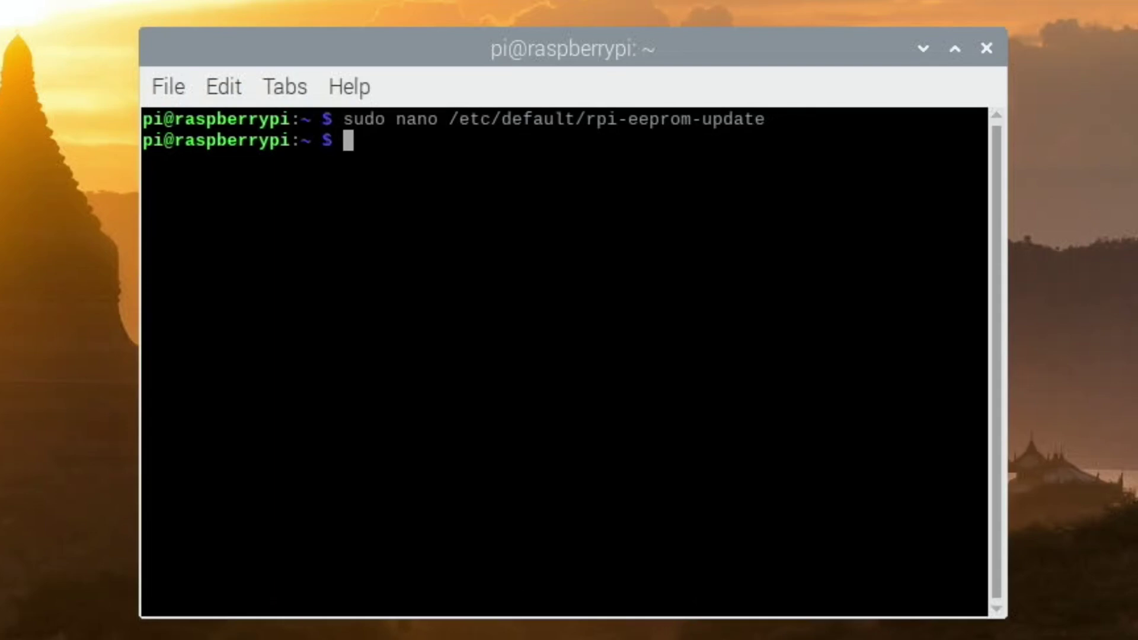
Install rpi-eeprom with apt (already newest, 7.0-1), then type sudo reboot.
{"action": "type", "text": "sudo apt install"}
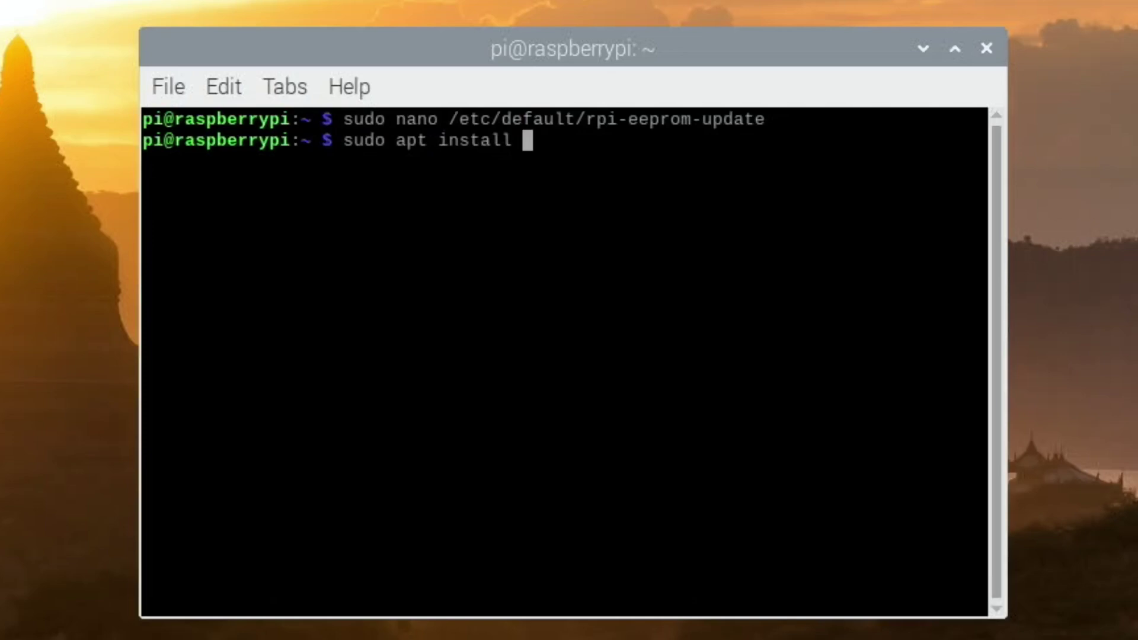
{"action": "type", "text": " rpi"}
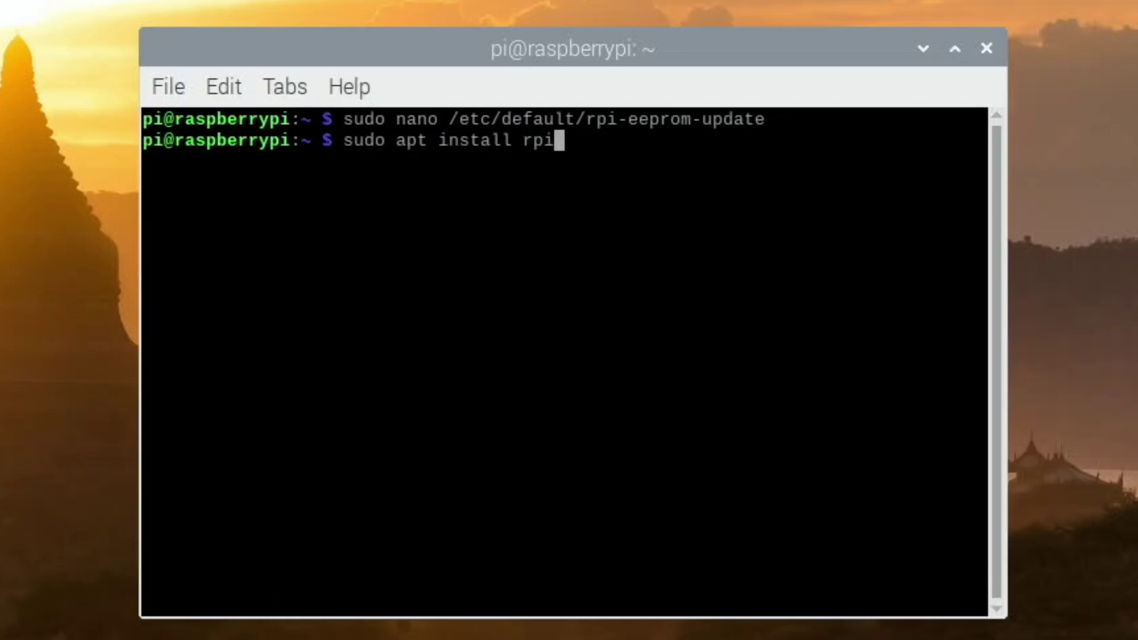
{"action": "type", "text": "-eeprom"}
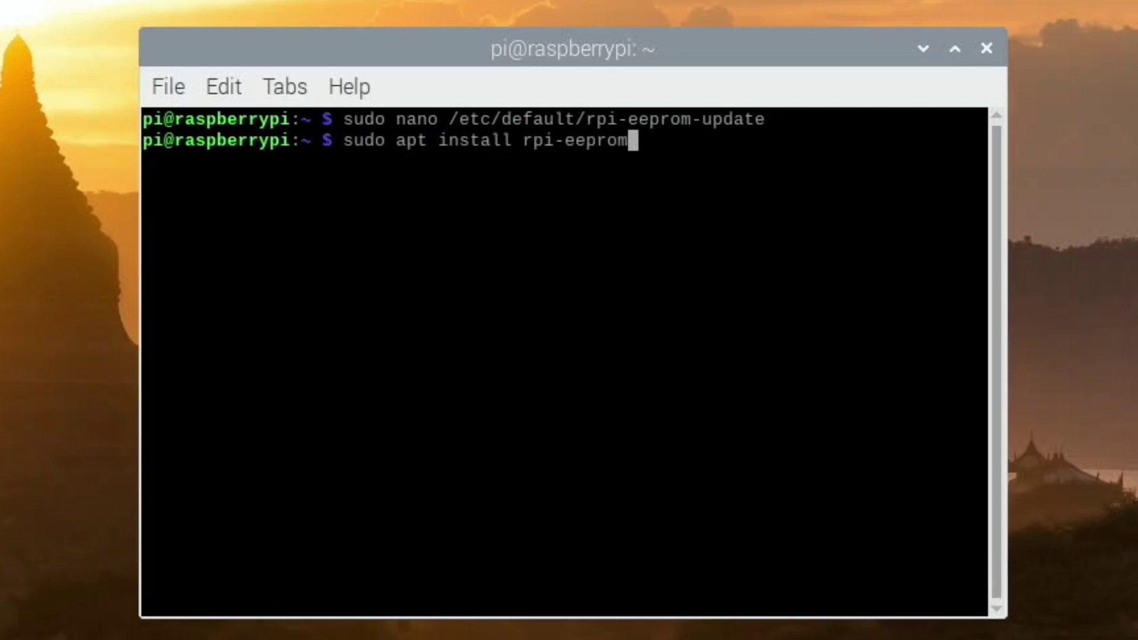
{"action": "key", "text": "Return"}
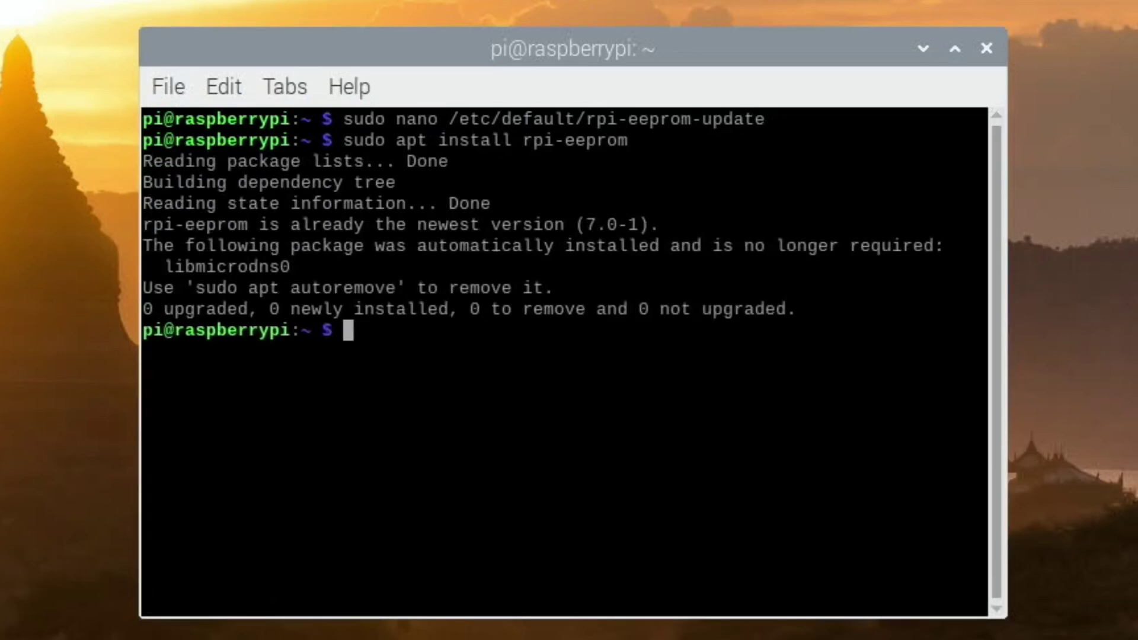
{"action": "type", "text": "sudo reboot"}
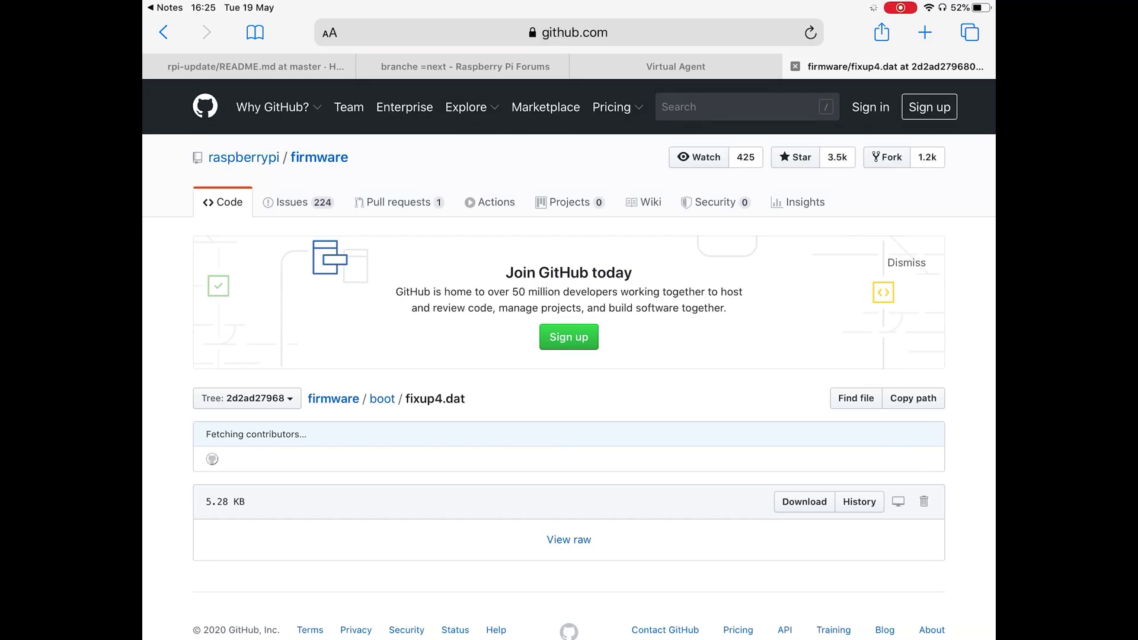
Download fixup4.dat from the raspberrypi/firmware boot folder and confirm.
{"action": "left_click", "coordinate": [804, 507]}
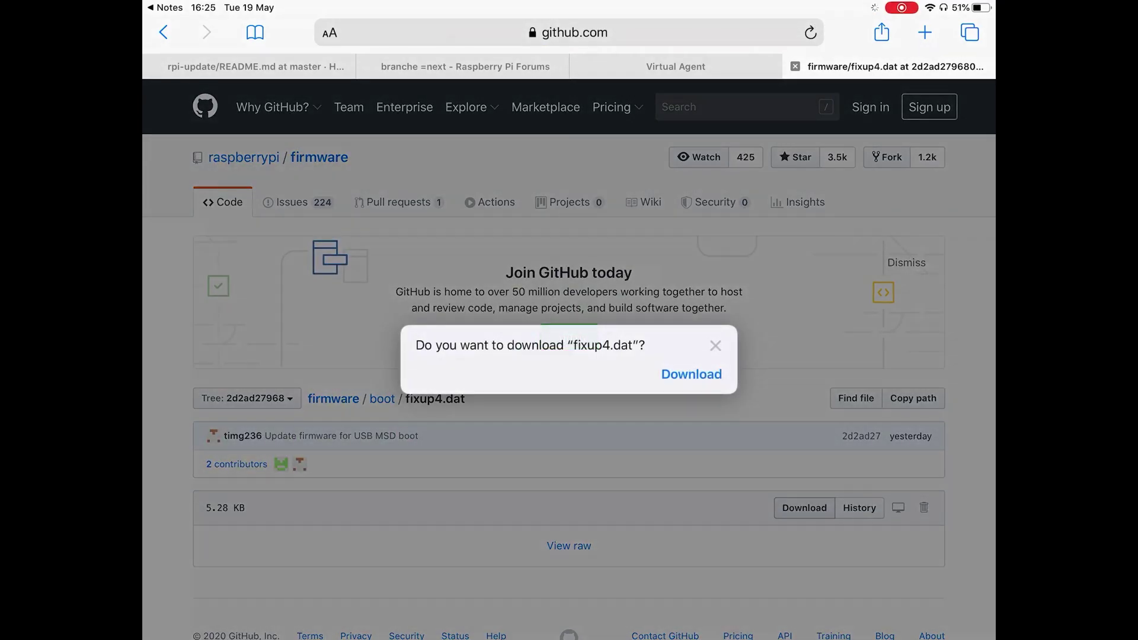
{"action": "left_click", "coordinate": [691, 373]}
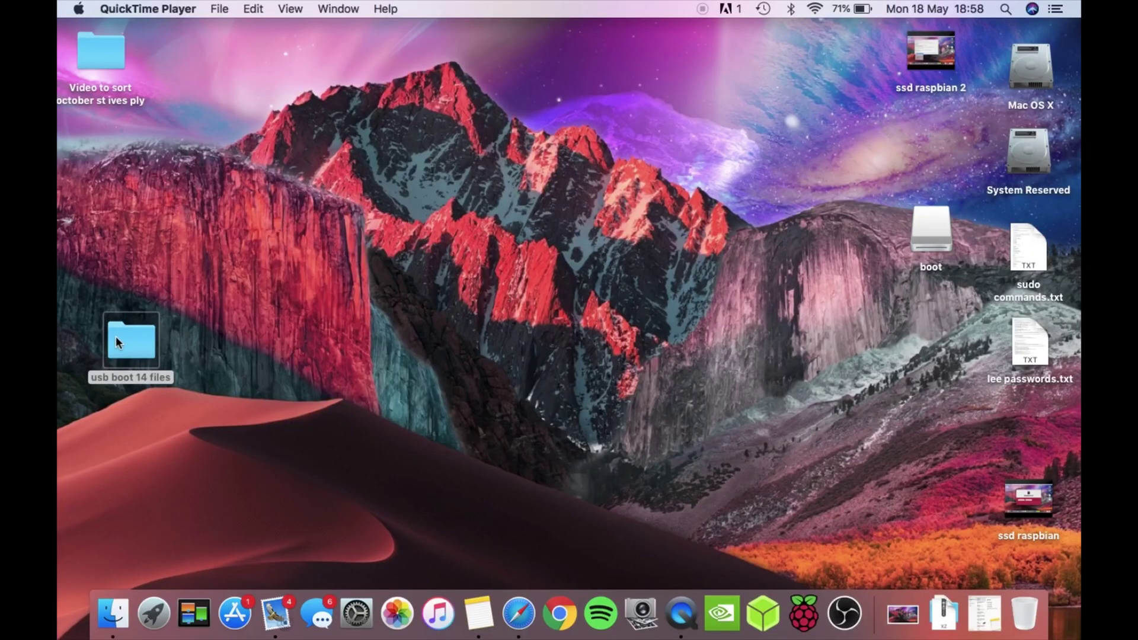
Copy all 14 files from 'usb boot 14 files' onto the boot drive, replacing existing ones.
{"action": "double_click", "coordinate": [115, 336]}
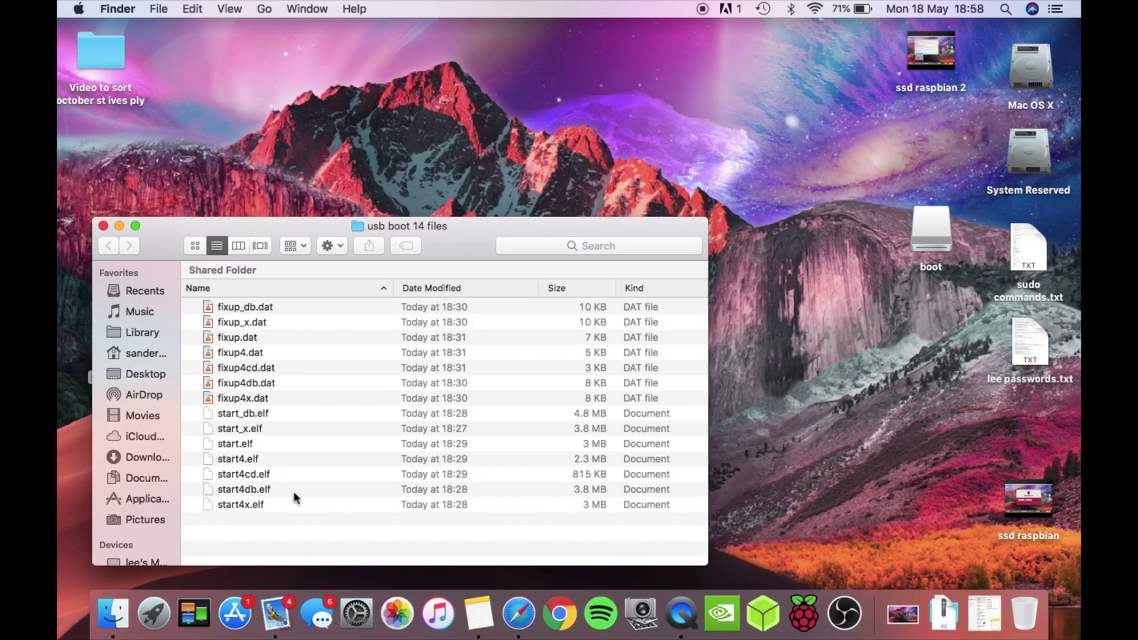
{"action": "left_click_drag", "start_coordinate": [297, 521], "coordinate": [759, 234]}
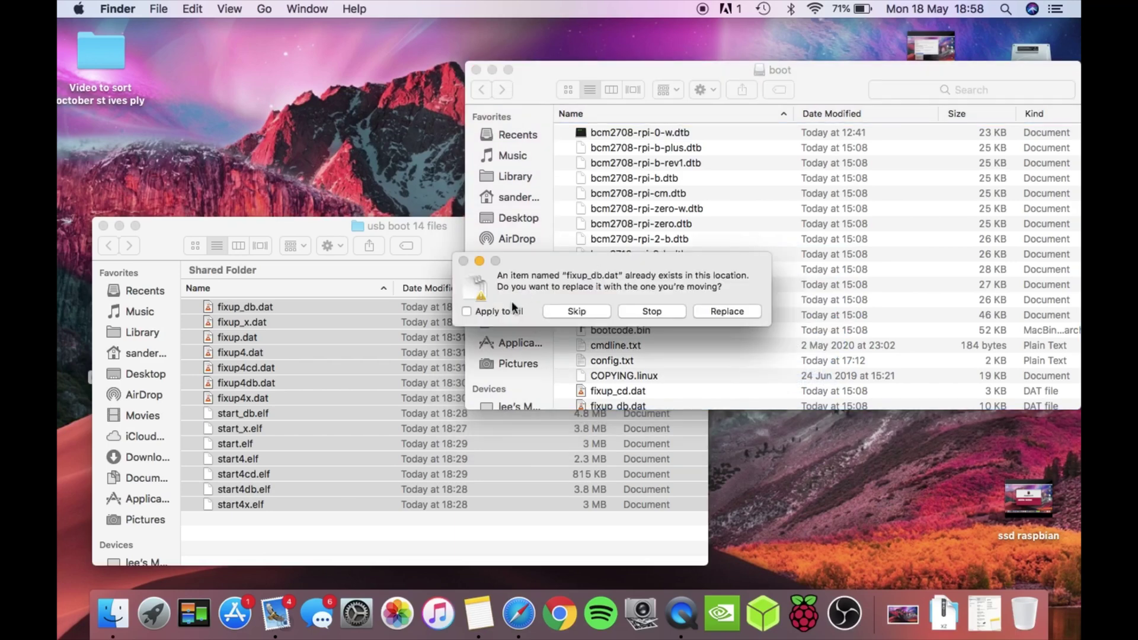
{"action": "left_click", "coordinate": [467, 312]}
{"action": "left_click", "coordinate": [720, 312]}
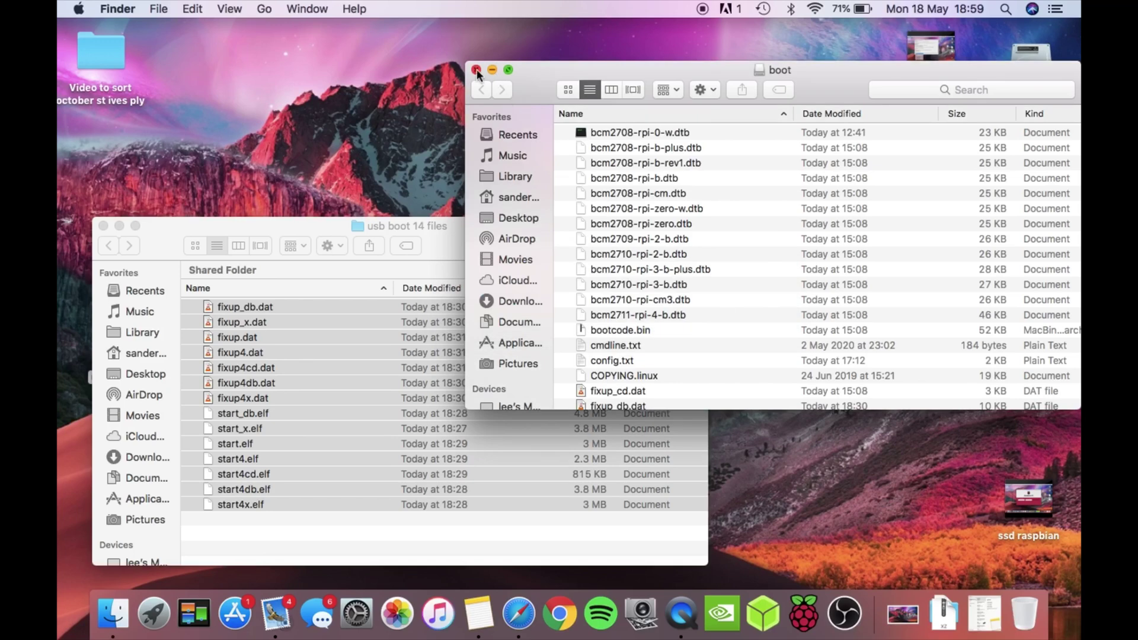
{"action": "left_click", "coordinate": [476, 69]}
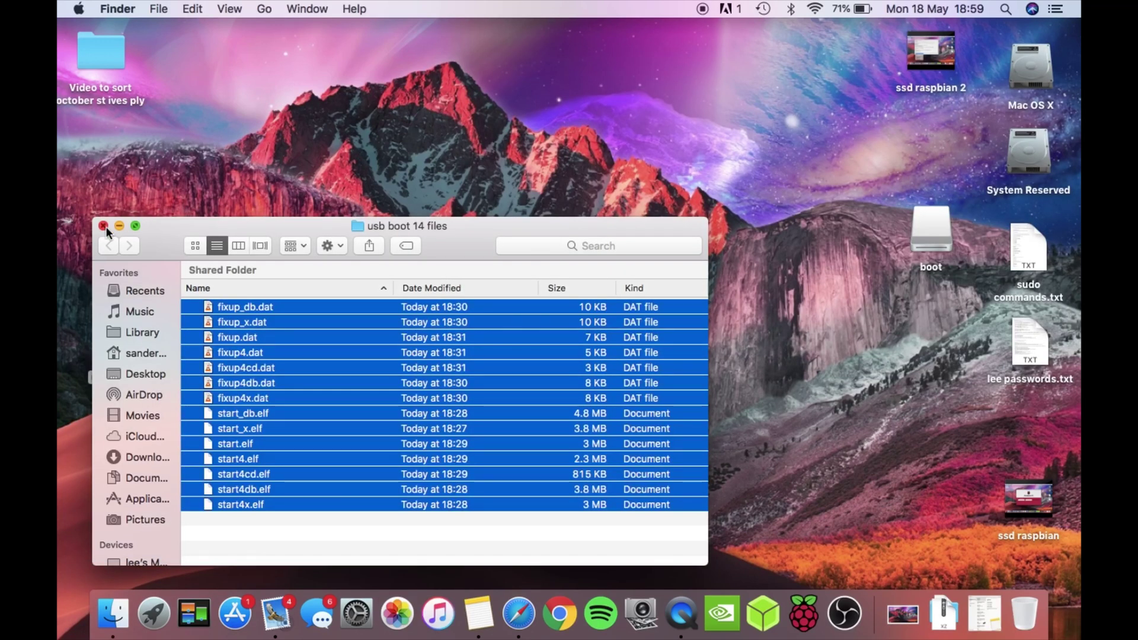
Close the usb boot 14 files window and type sudo reboot in the Pi terminal.
{"action": "left_click", "coordinate": [104, 226]}
{"action": "type", "text": "sudo reb"}
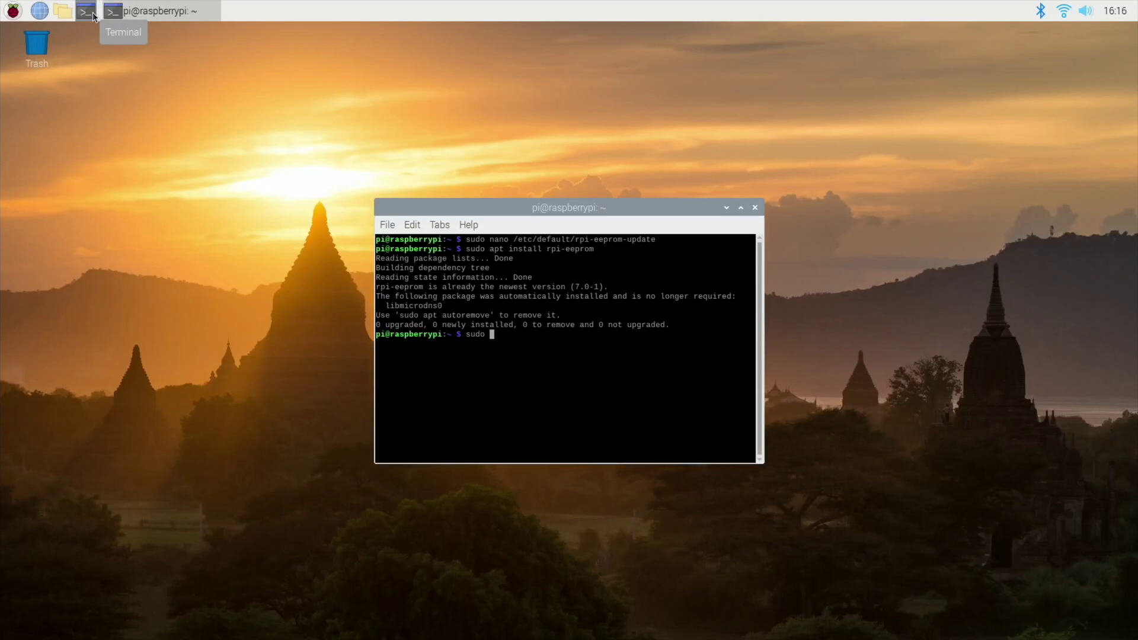
{"action": "type", "text": "oo"}
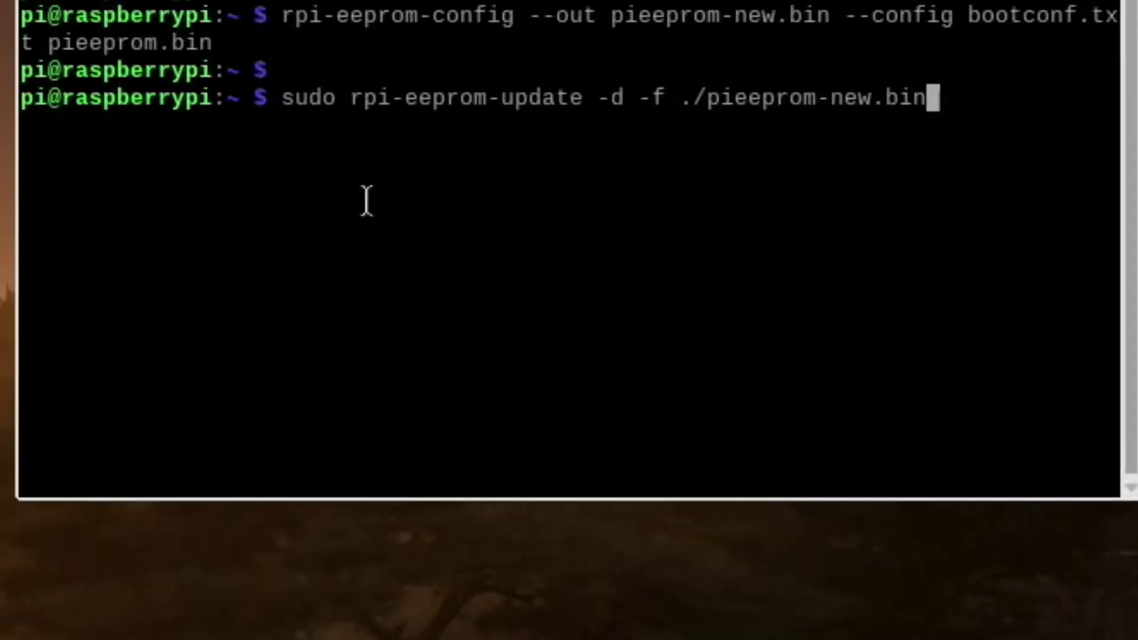
Apply pieeprom-new.bin with rpi-eeprom-update -d -f, then type sudo reboot.
{"action": "key", "text": "Return"}
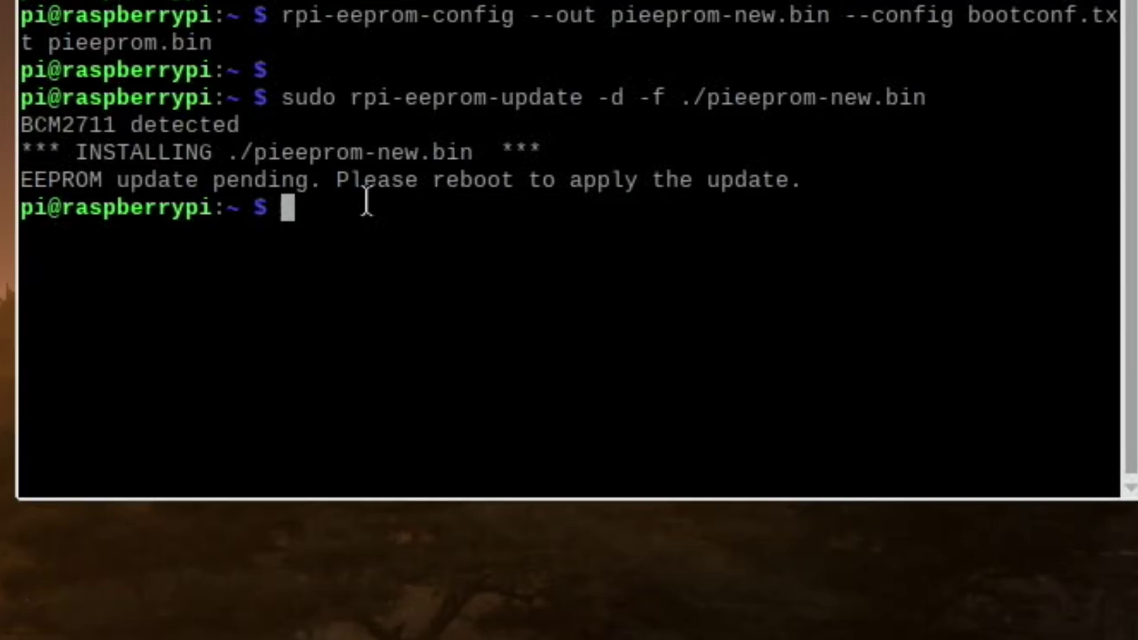
{"action": "type", "text": "sud"}
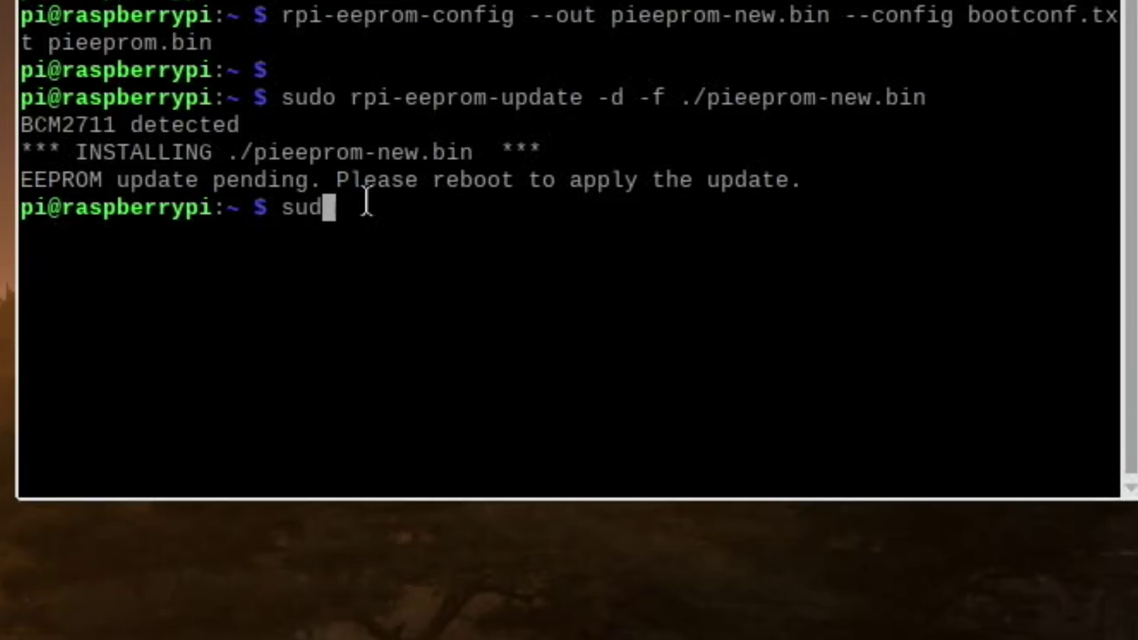
{"action": "type", "text": "o reboot"}
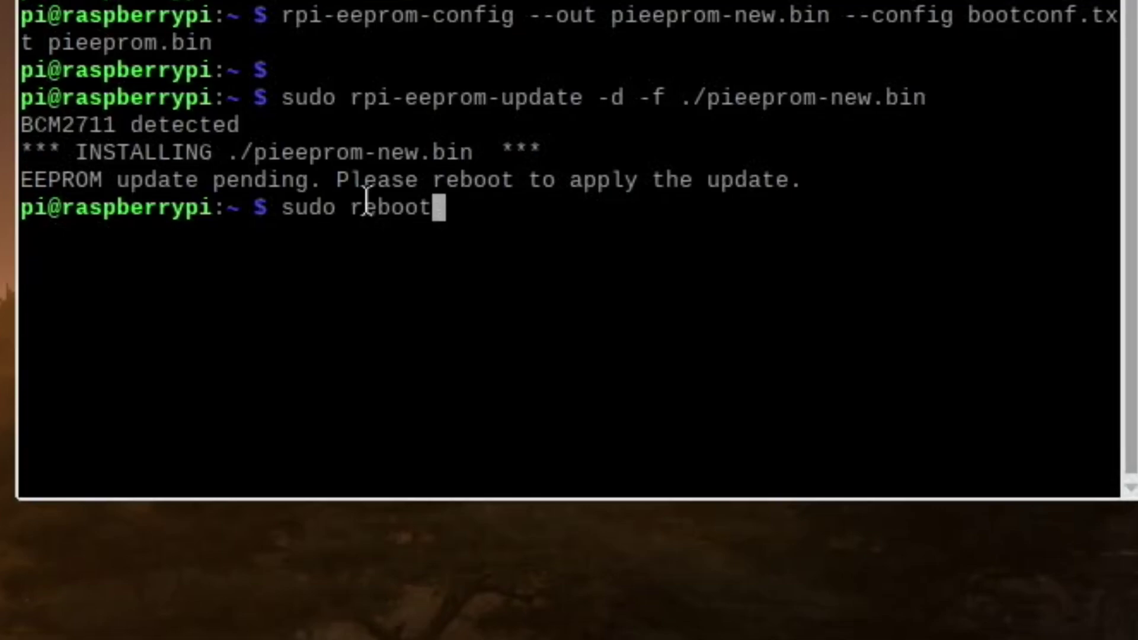